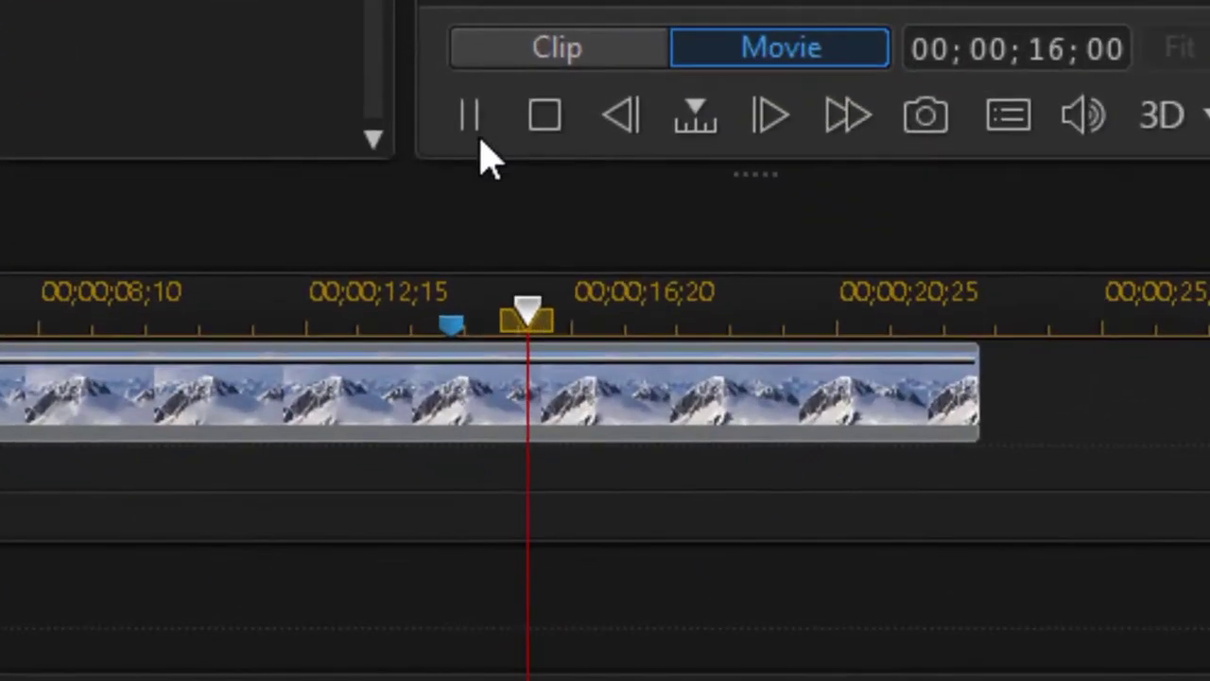
# Pause the timeline preview at 00;00;16;23, where the music changes.
pyautogui.click(468, 118)
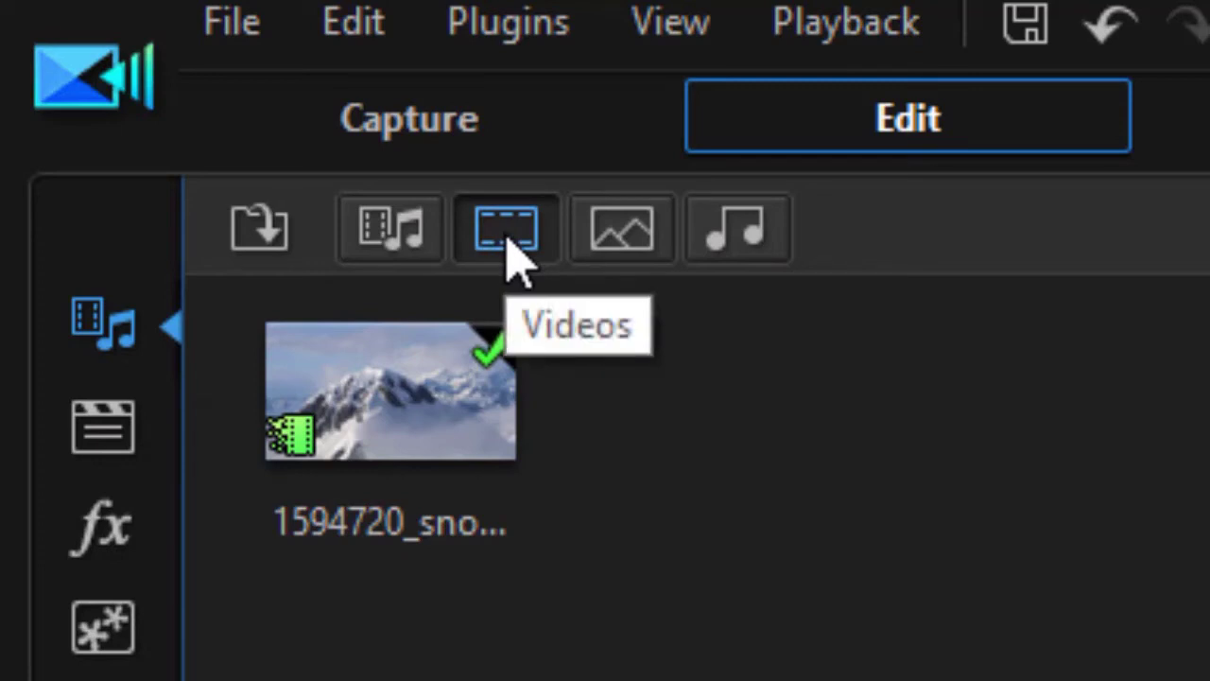
pyautogui.click(625, 241)
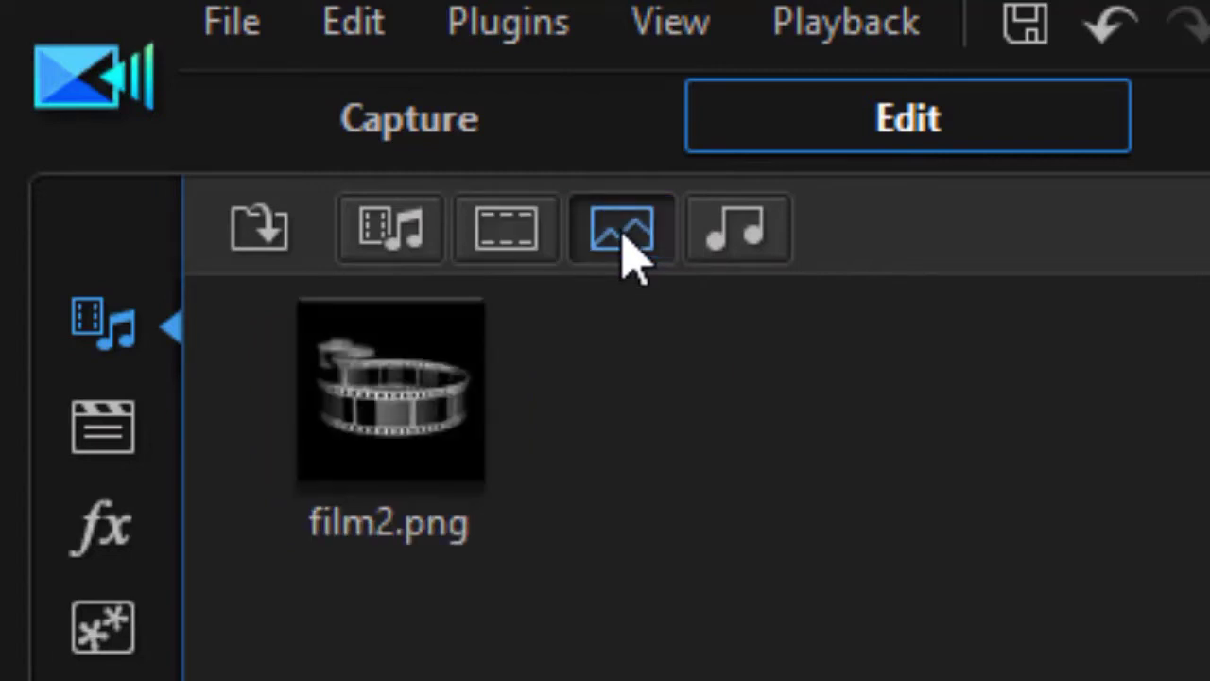
pyautogui.click(754, 250)
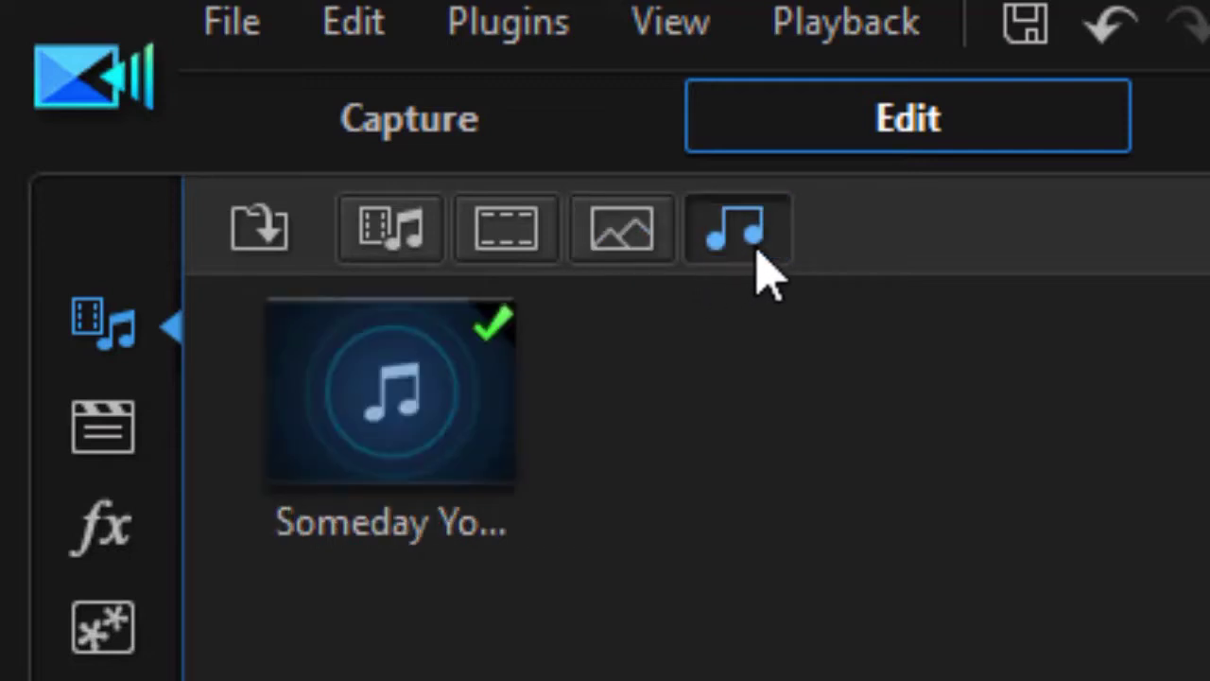
pyautogui.click(623, 249)
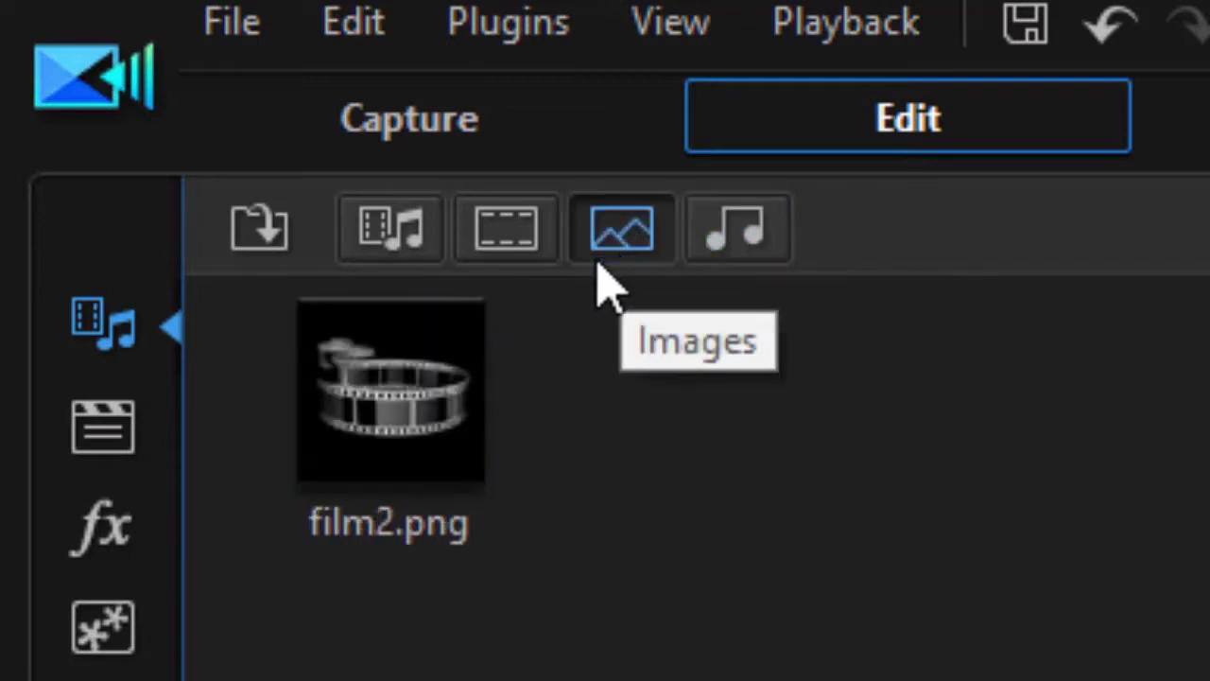
pyautogui.click(407, 243)
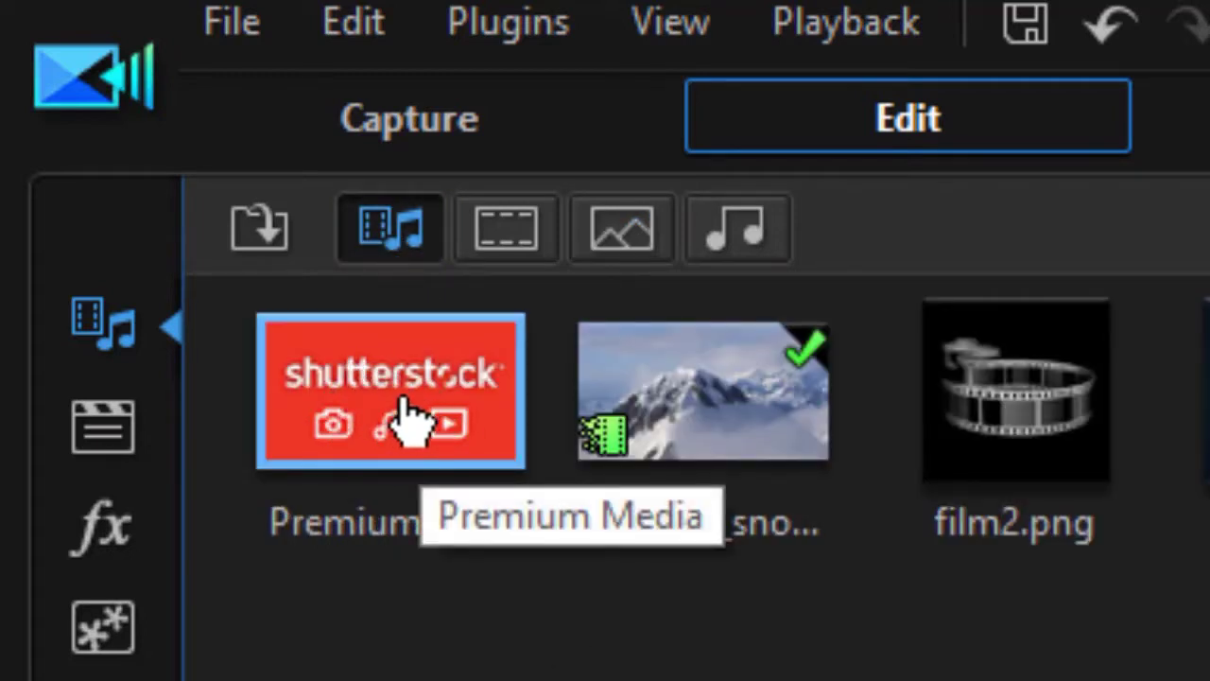
pyautogui.click(505, 250)
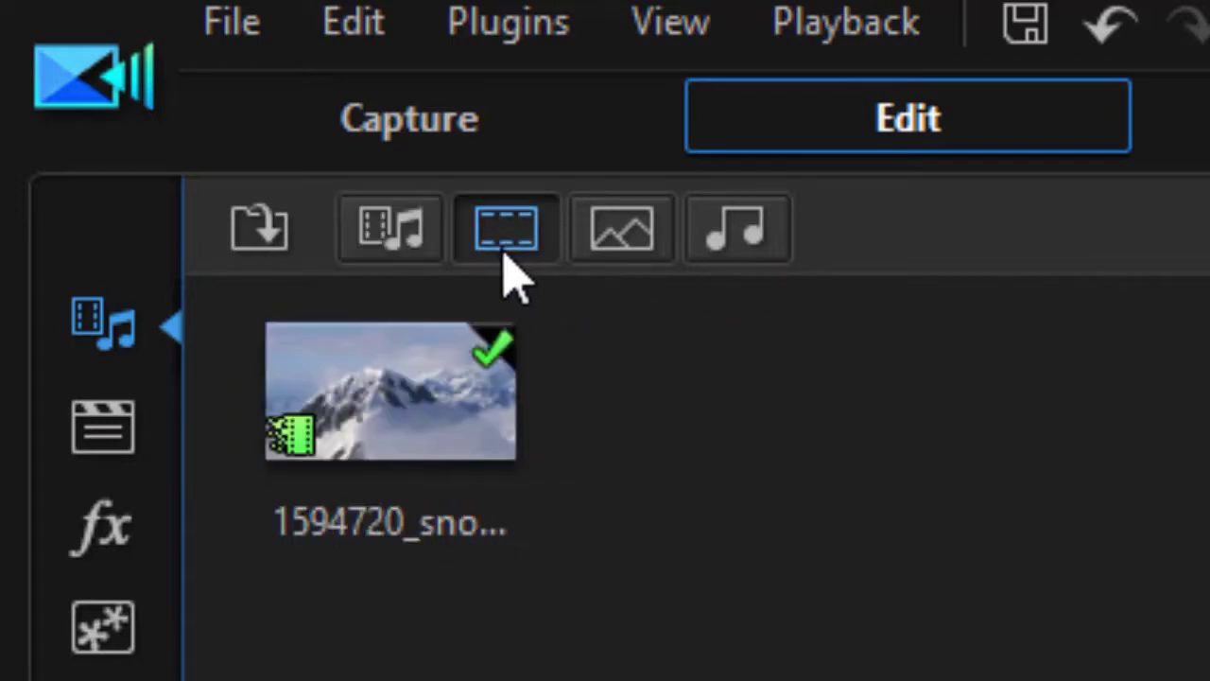
pyautogui.click(269, 243)
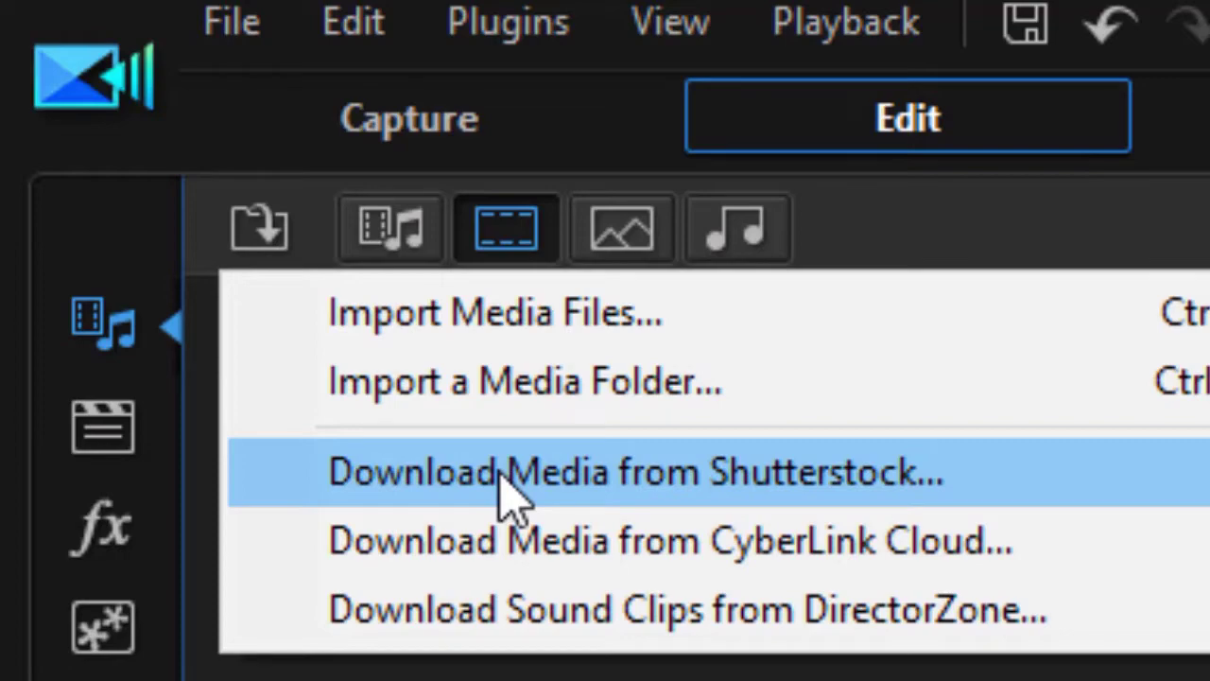
# Open Download Media from Shutterstock, browse Music and Photo, then search videos for 'mountain snow'.
pyautogui.press('Escape')
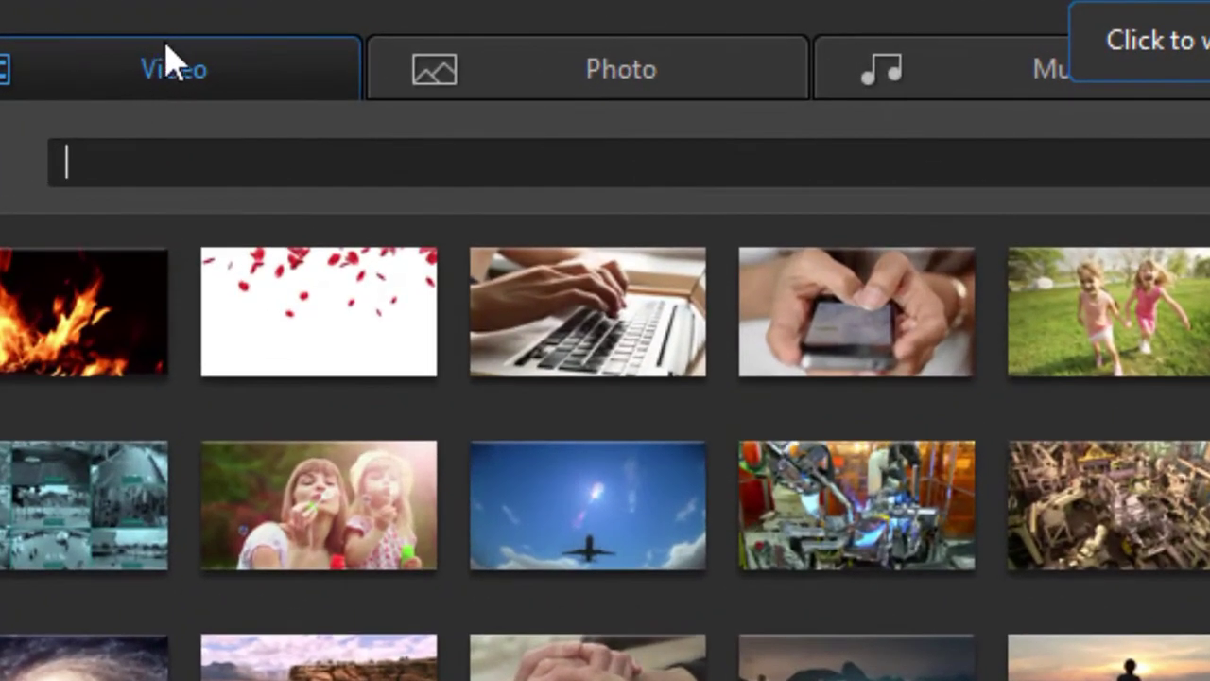
pyautogui.click(1007, 90)
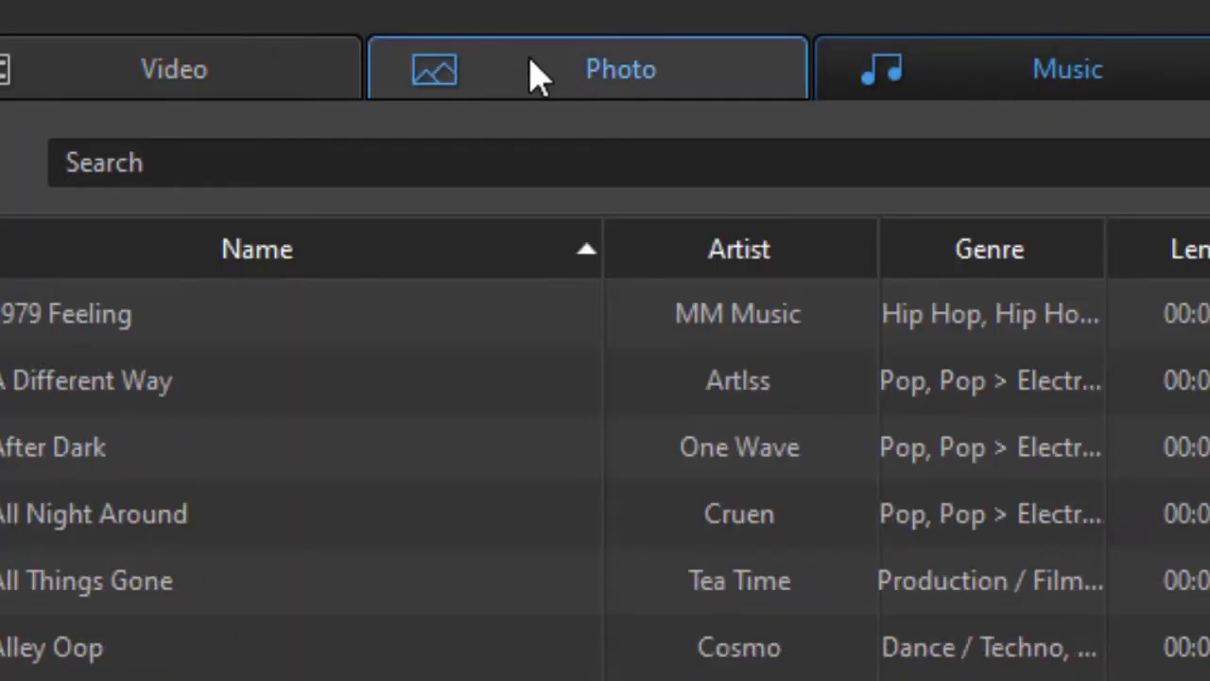
pyautogui.click(543, 90)
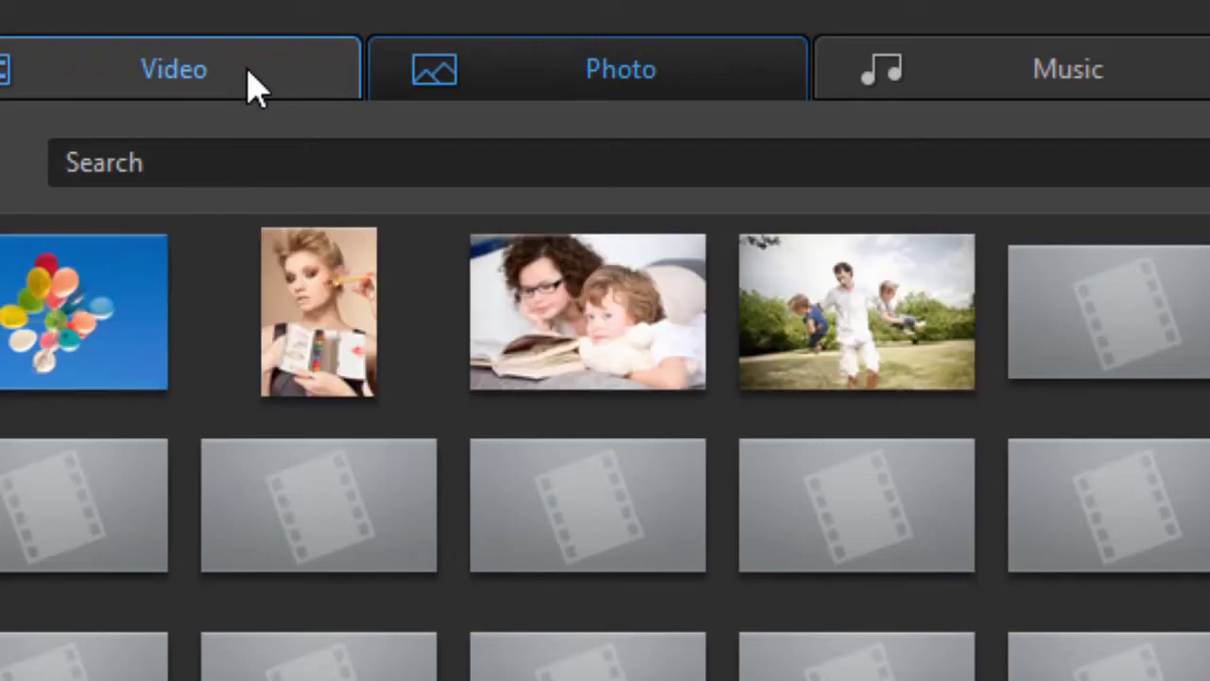
pyautogui.click(232, 68)
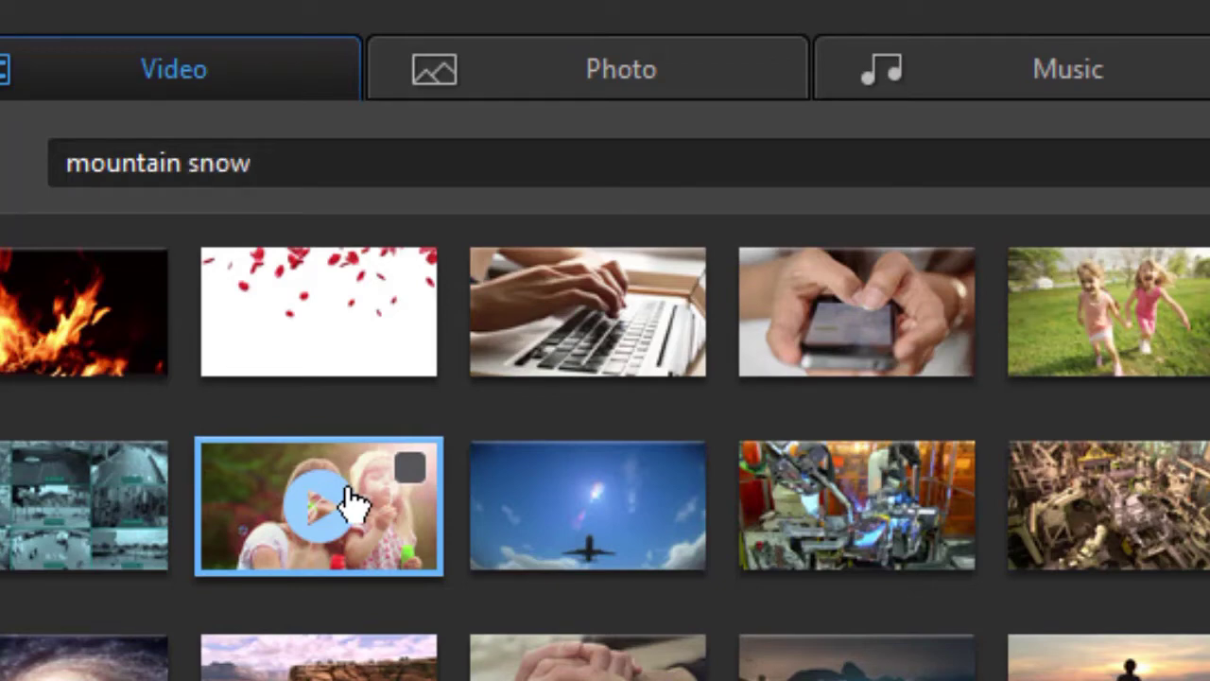
pyautogui.press('Return')
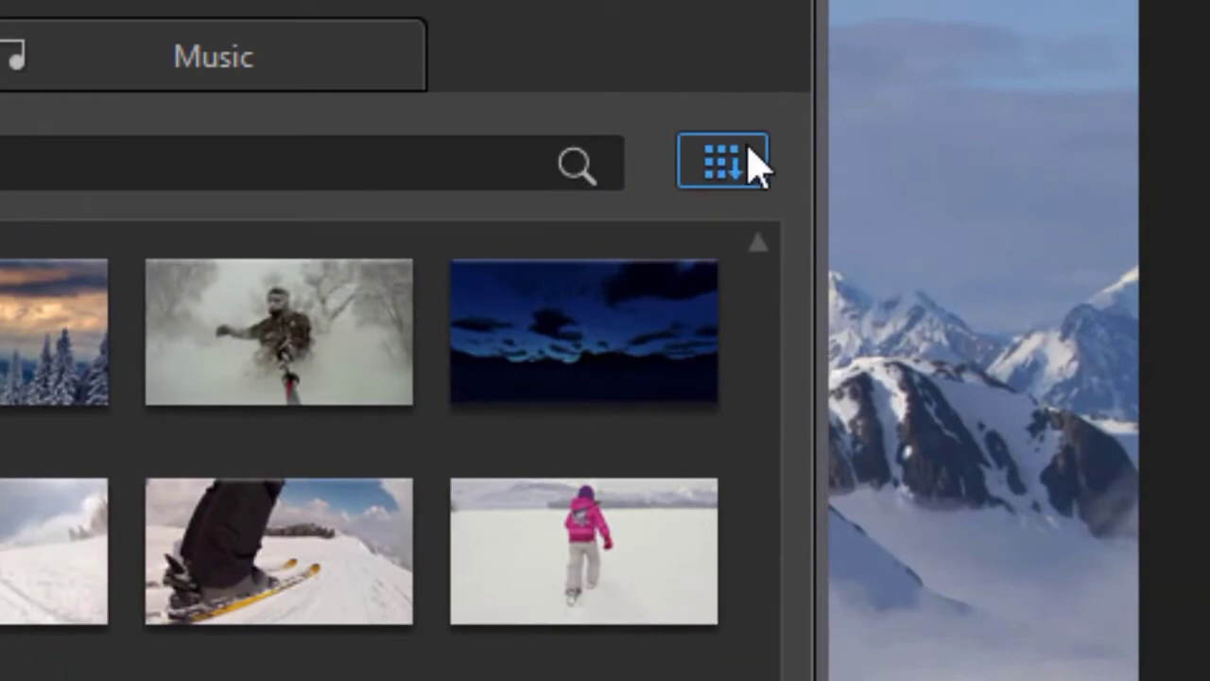
# Switch the search result thumbnails to Large Icons, then back to Small Icons.
pyautogui.click(746, 153)
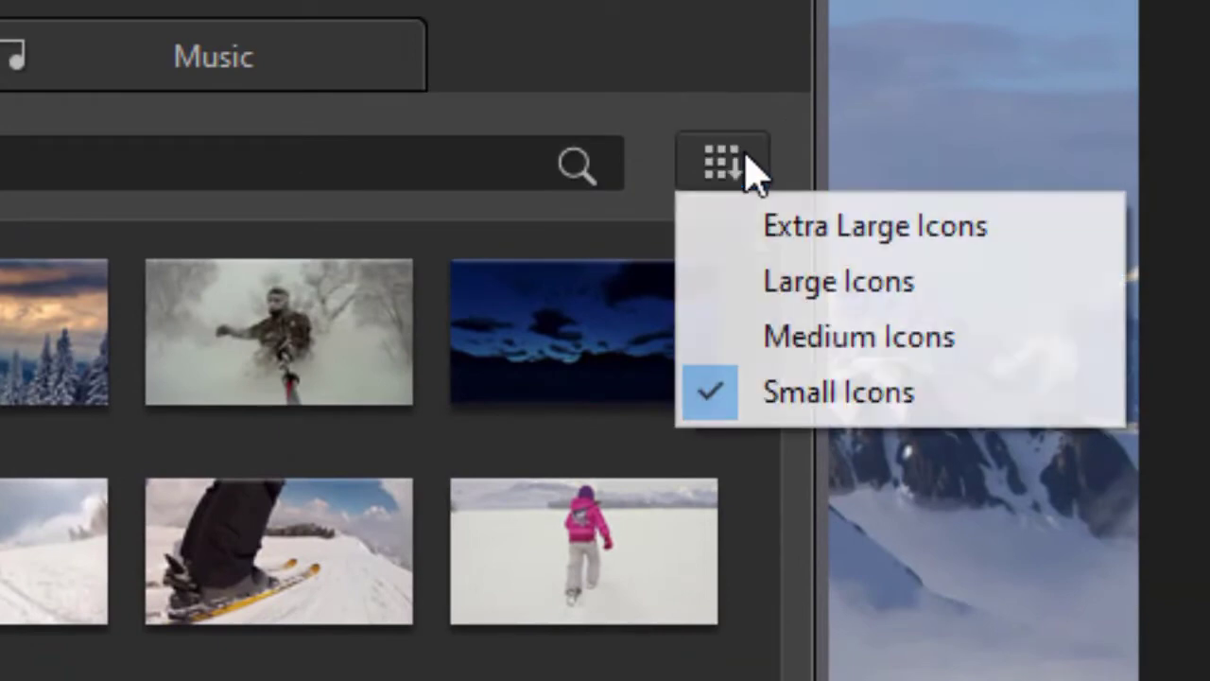
pyautogui.click(737, 307)
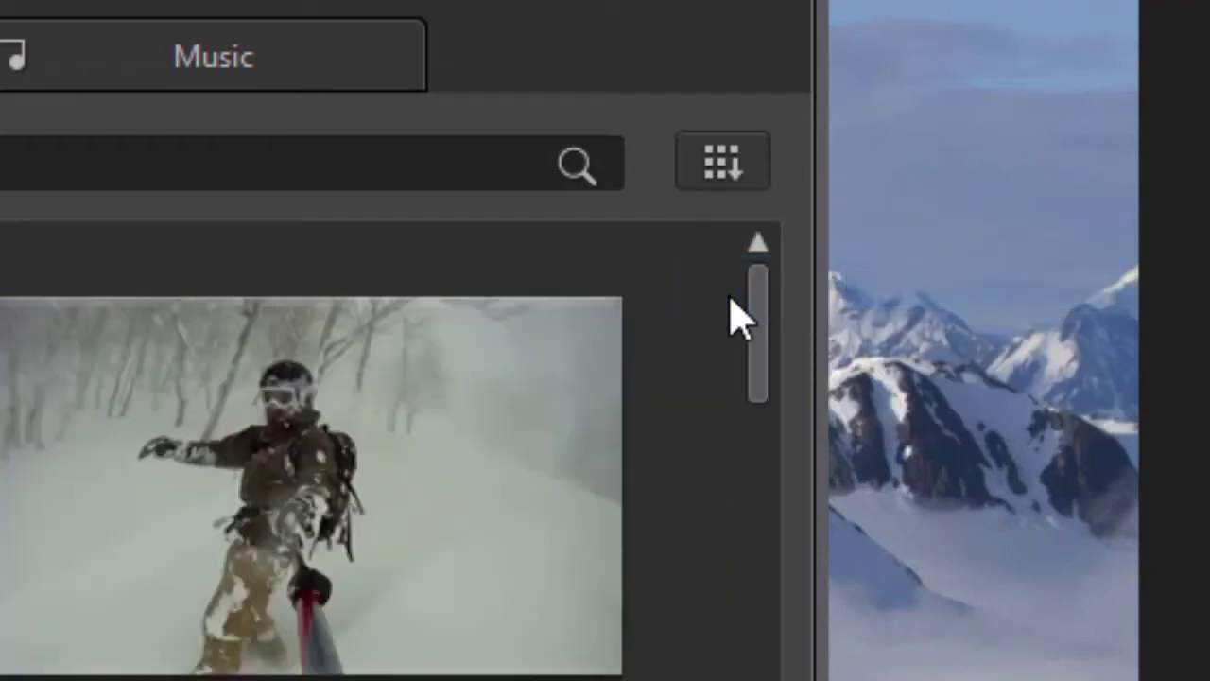
pyautogui.click(744, 172)
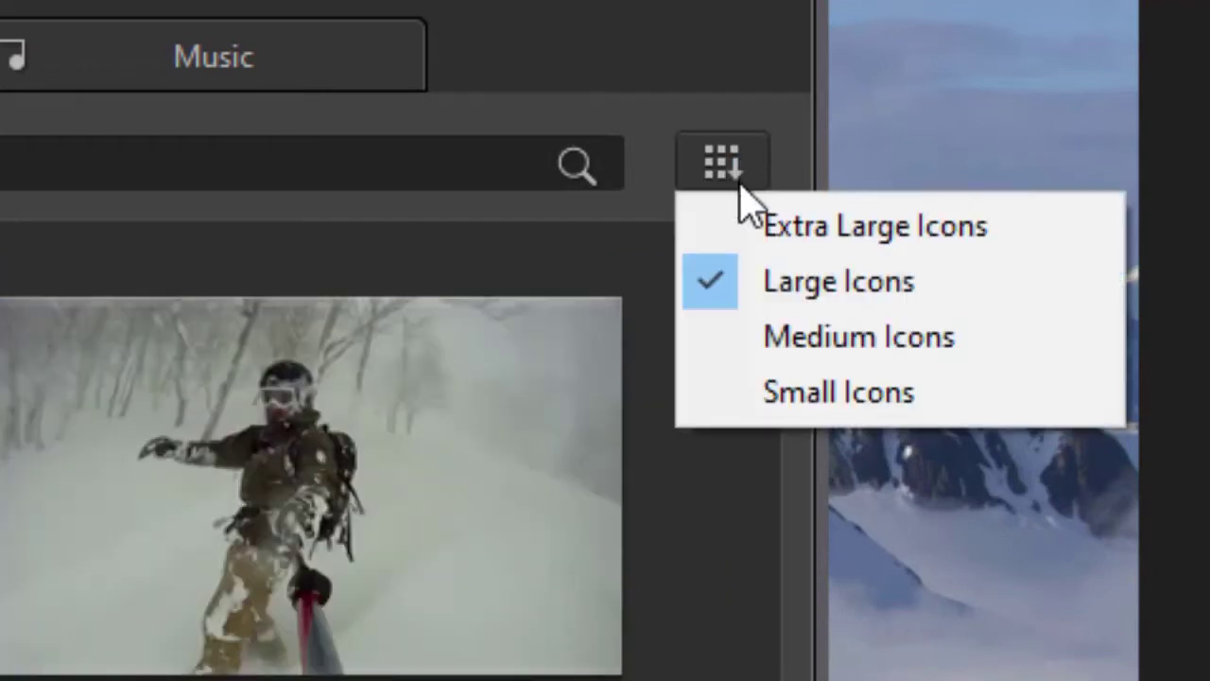
pyautogui.click(758, 399)
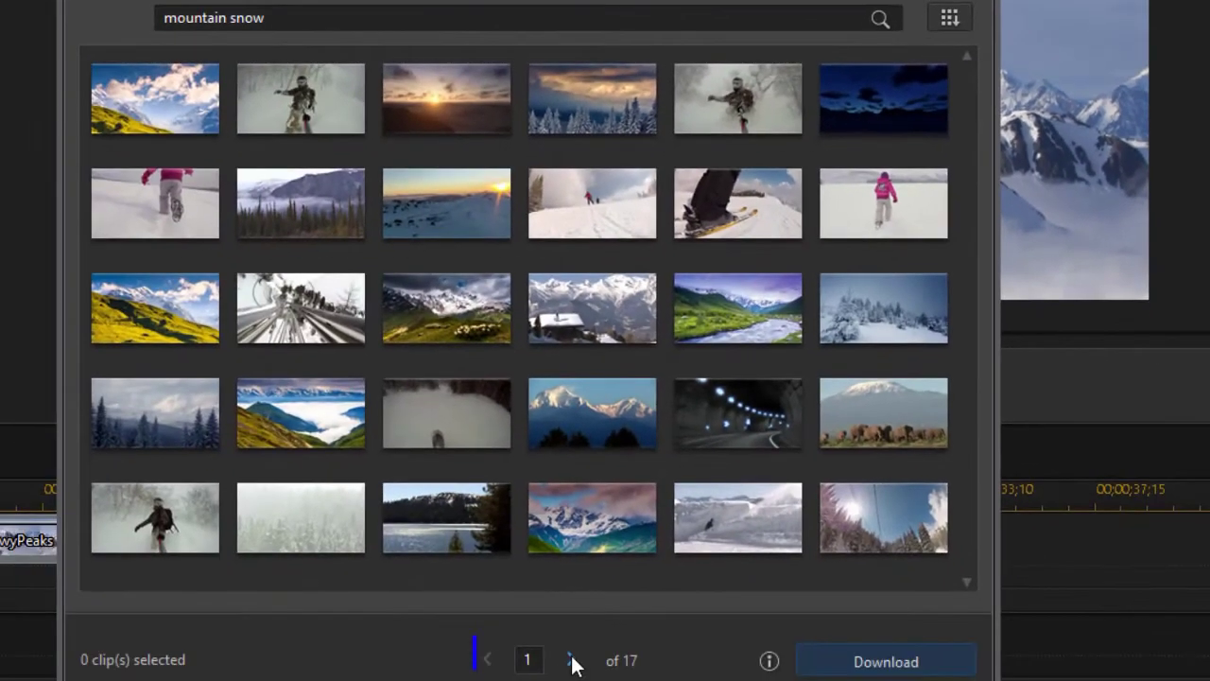
# Page through the 'mountain snow' results to page 6 of 17 and pick the snowy railway clip.
pyautogui.click(573, 659)
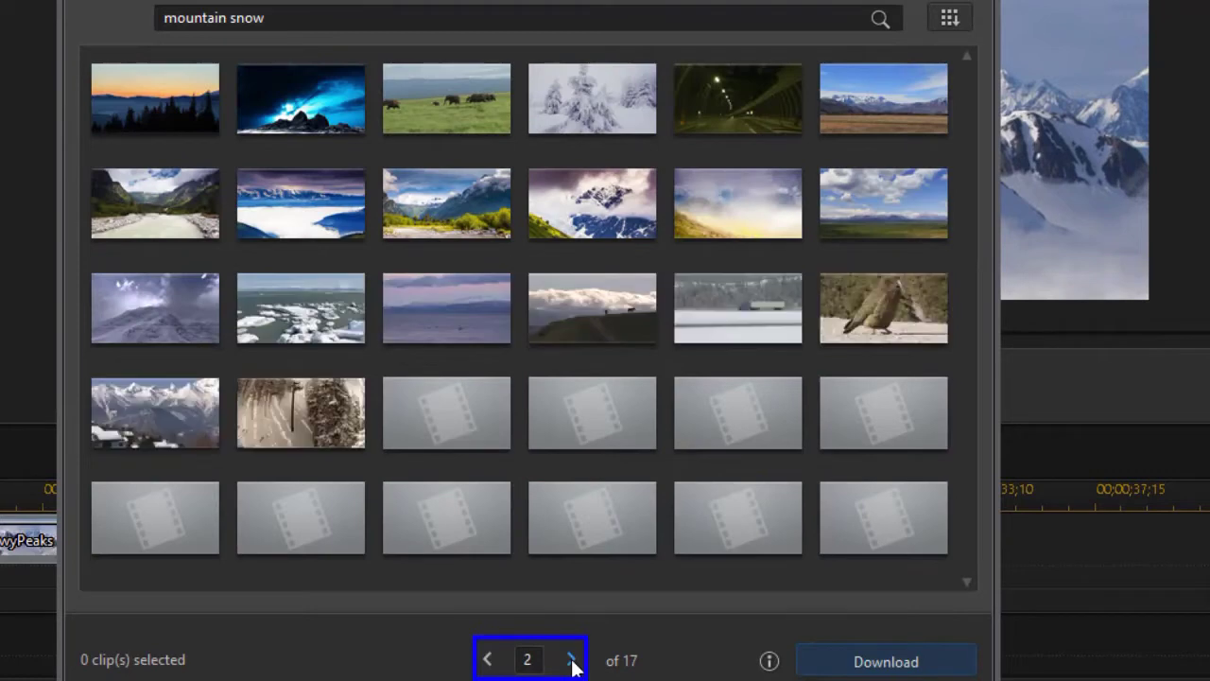
pyautogui.click(573, 662)
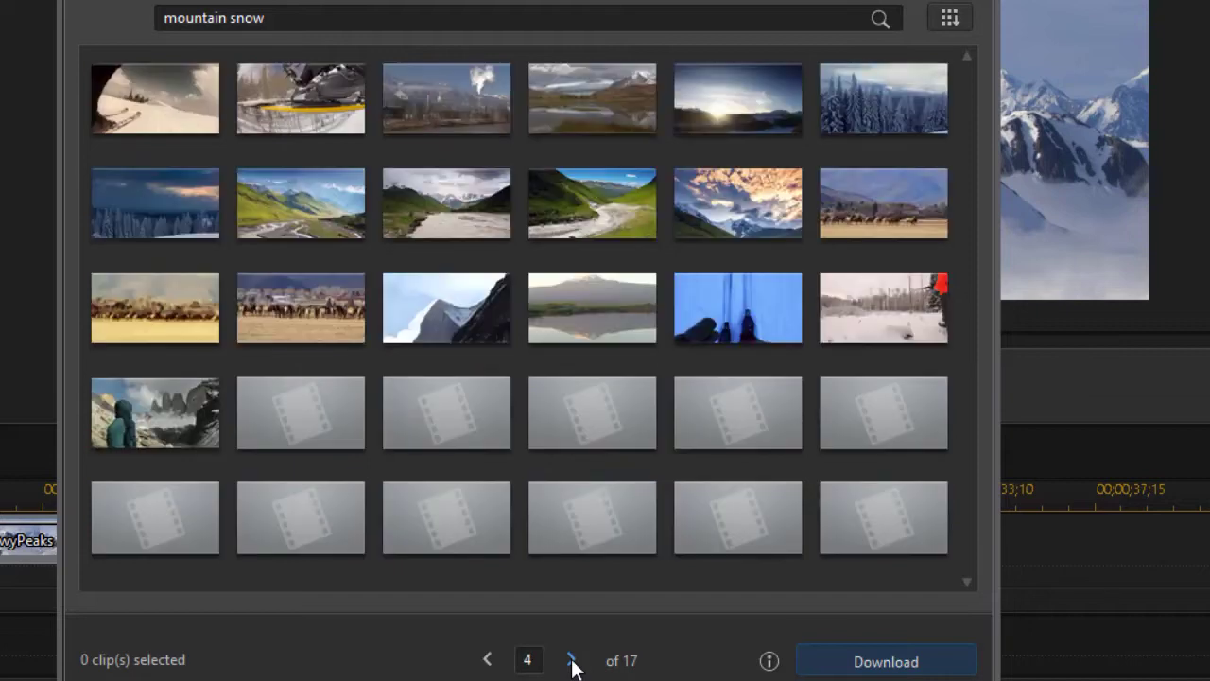
pyautogui.click(572, 662)
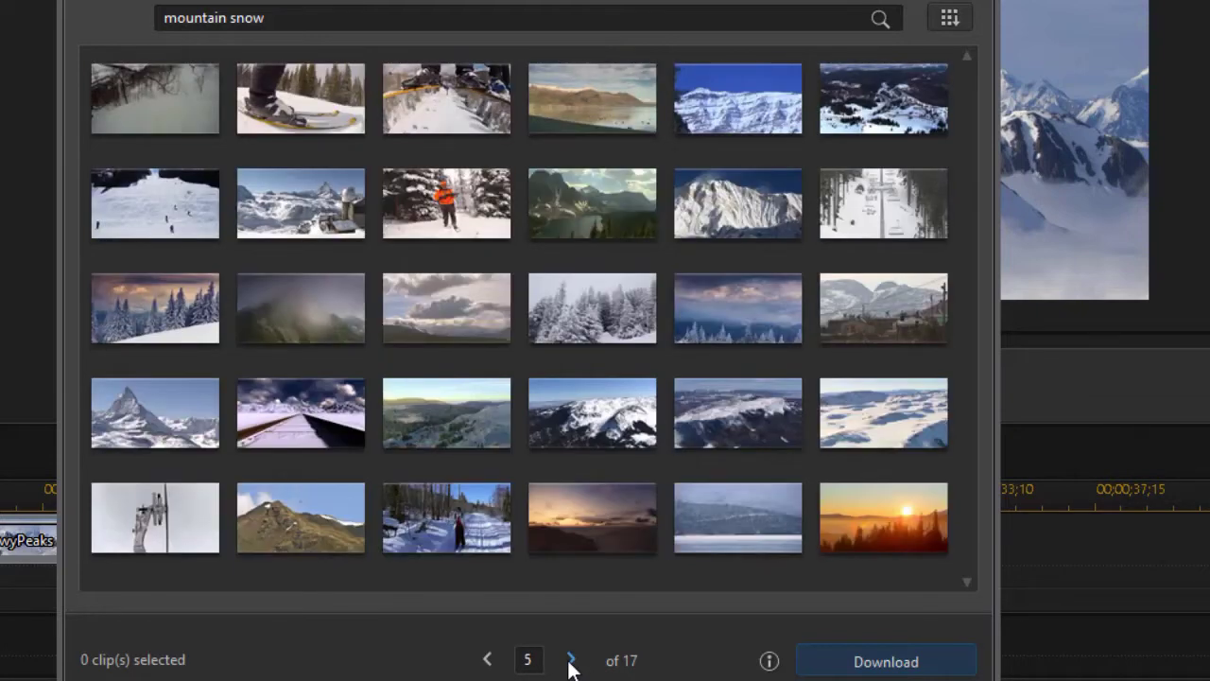
pyautogui.click(573, 661)
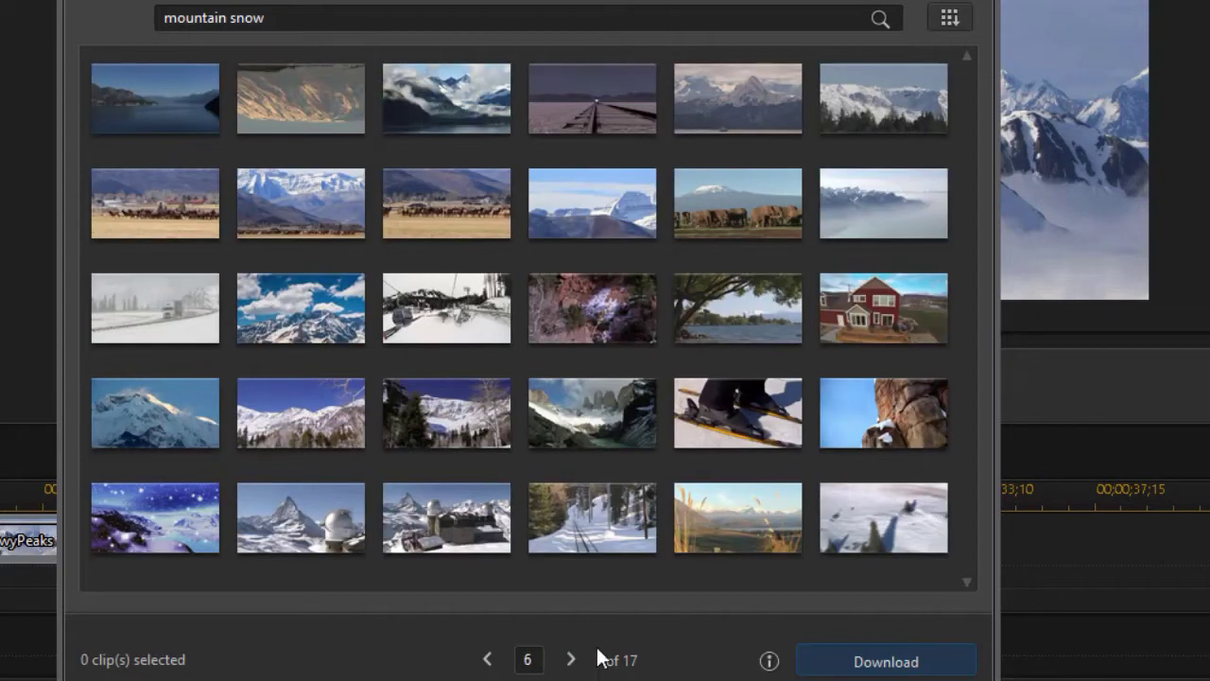
pyautogui.moveTo(575, 529)
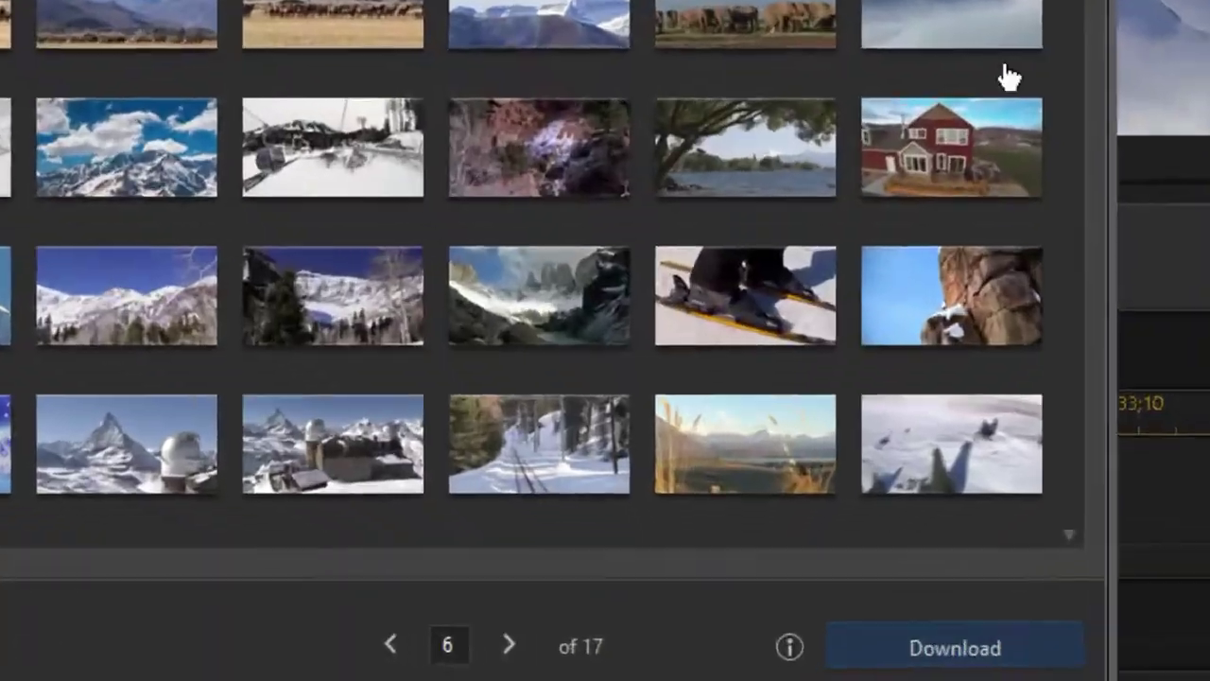
pyautogui.click(552, 435)
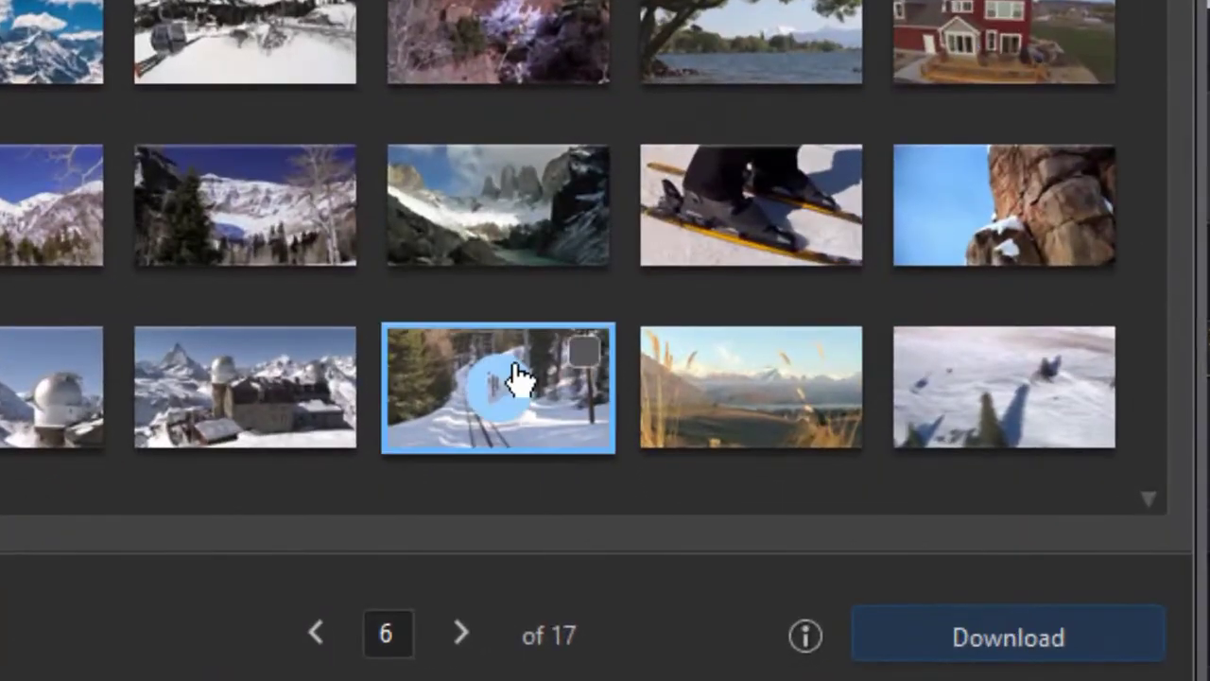
# Download the snowy railway clip 3236968.mov and close the Shutterstock window.
pyautogui.click(585, 358)
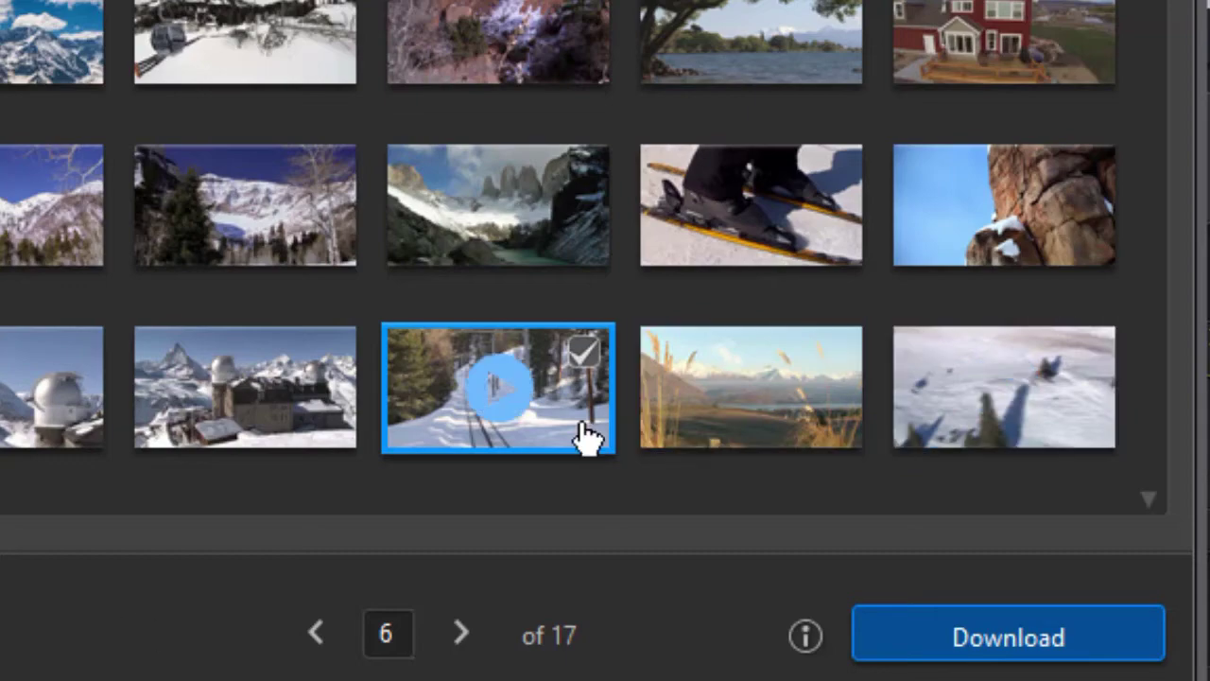
pyautogui.click(1016, 650)
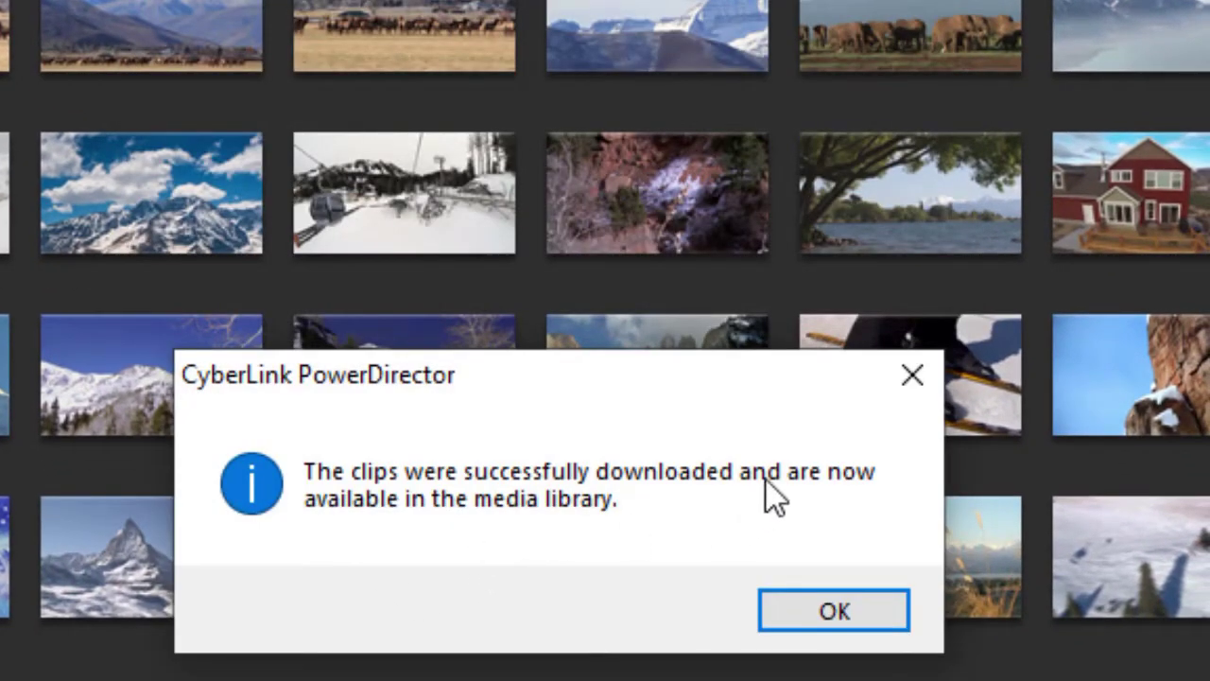
pyautogui.click(831, 610)
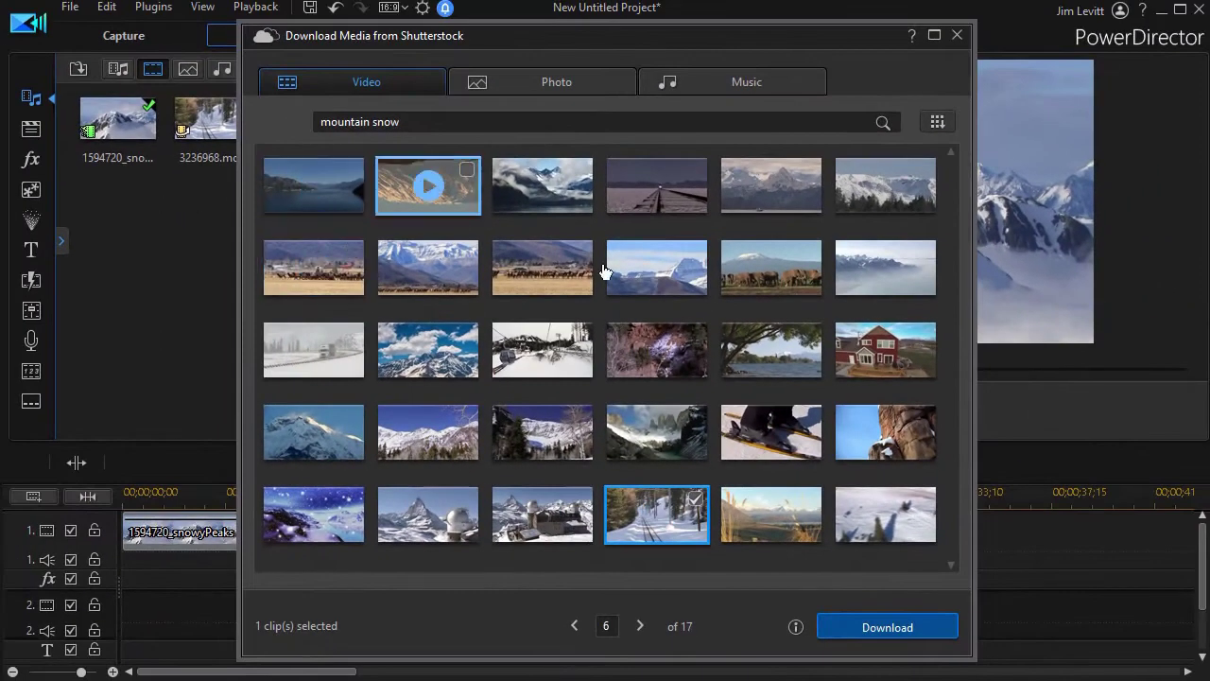
pyautogui.click(958, 36)
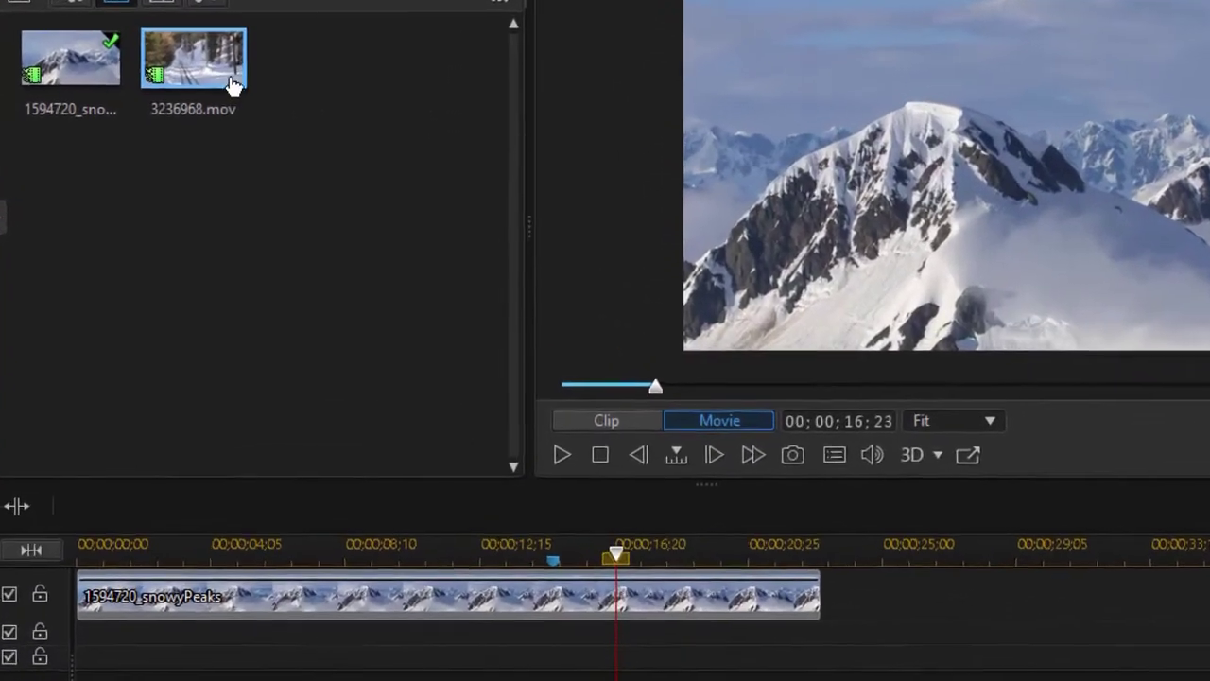
# Drag 3236968.mov from the media library onto video track 2 at the blue marker.
pyautogui.moveTo(210, 133)
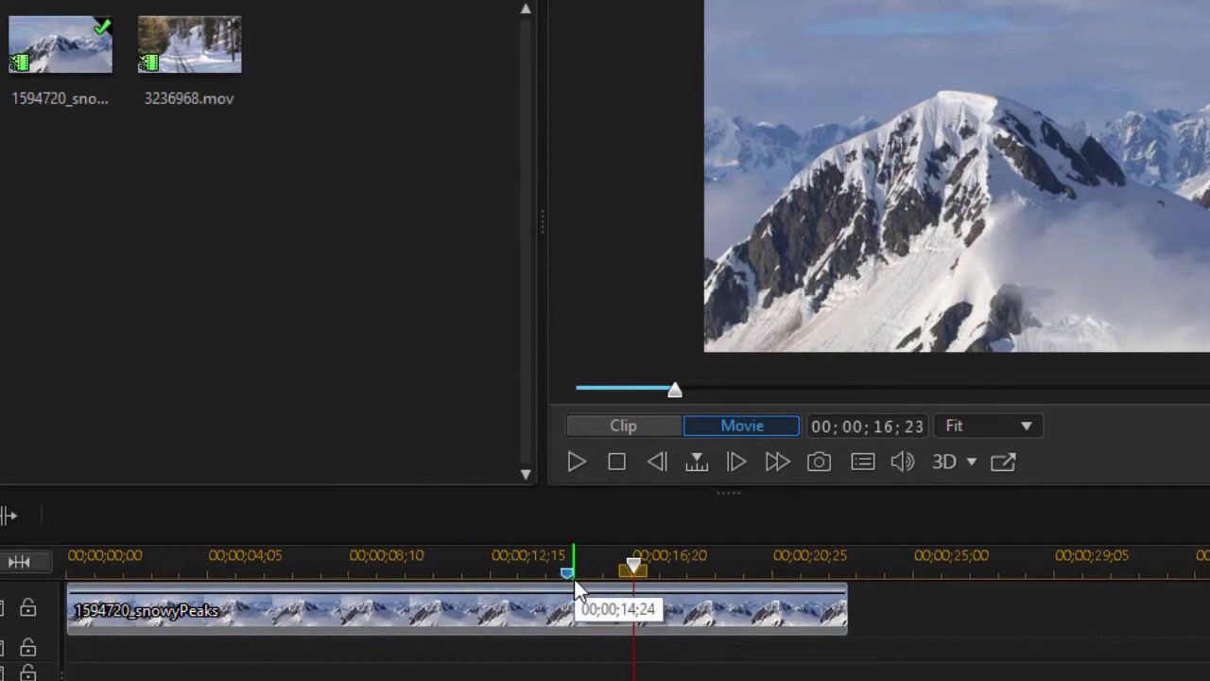
pyautogui.click(198, 60)
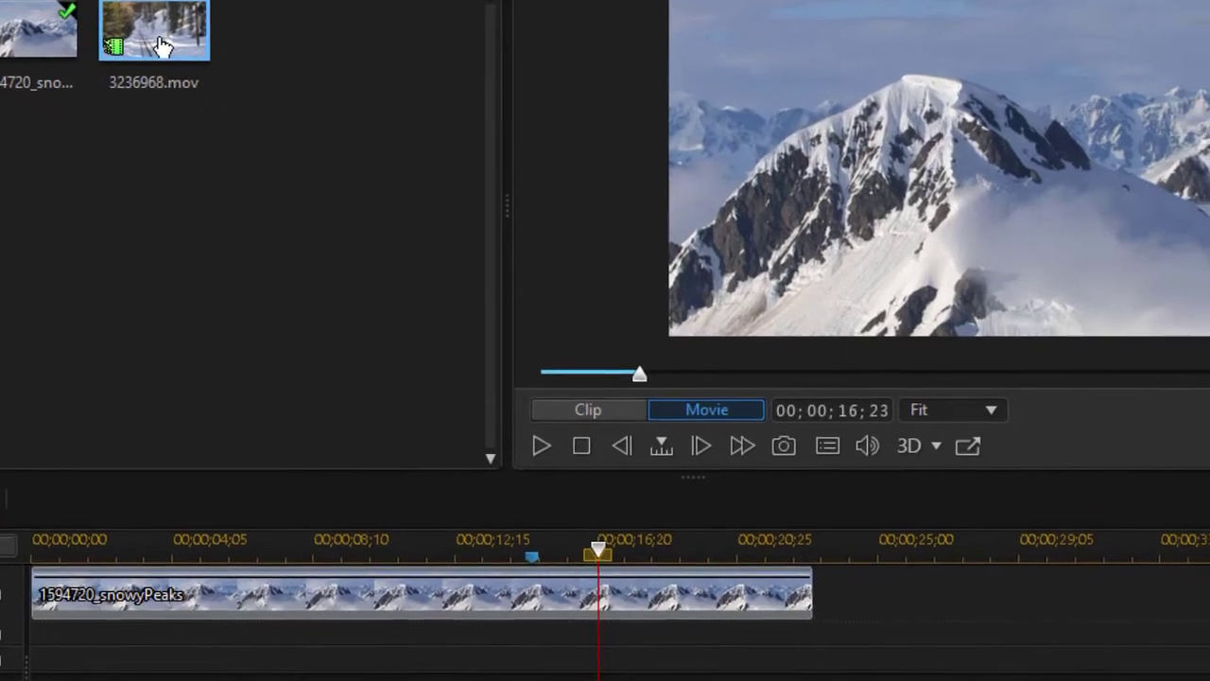
pyautogui.moveTo(194, 61); pyautogui.dragTo(571, 609)
pyautogui.moveTo(463, 601); pyautogui.dragTo(467, 671)
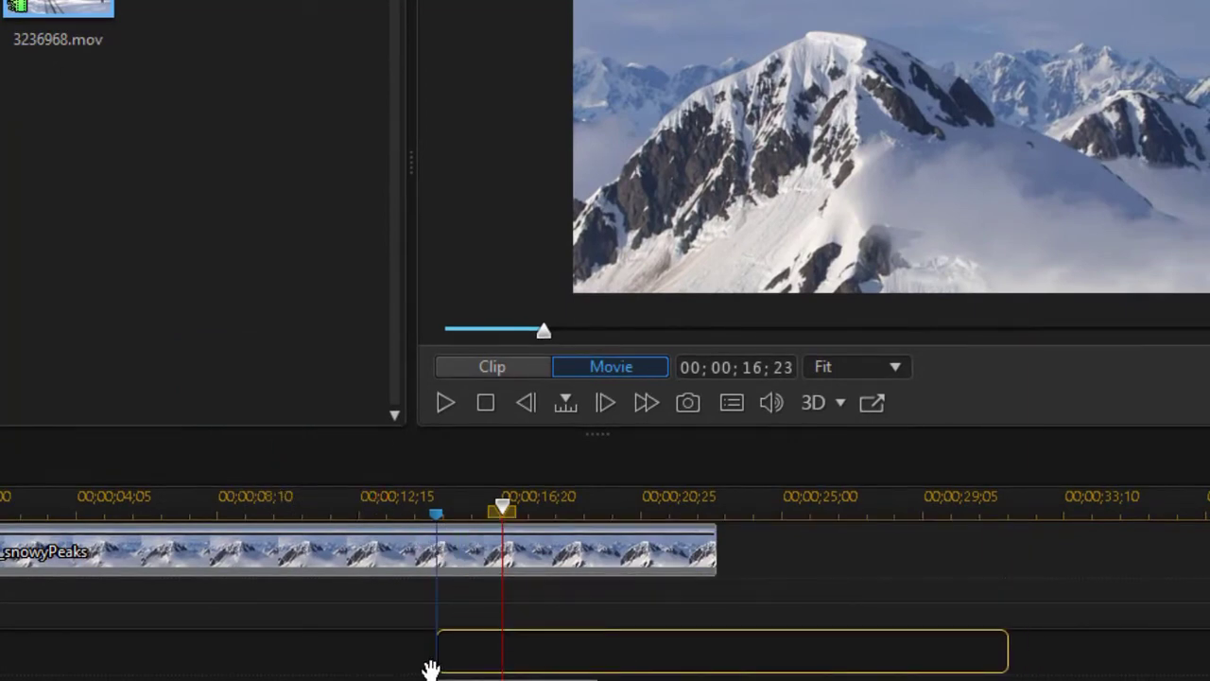
pyautogui.moveTo(430, 669); pyautogui.dragTo(432, 667)
# Move the playhead back into the snowyPeaks clip and select that clip on track 1.
pyautogui.click(491, 645)
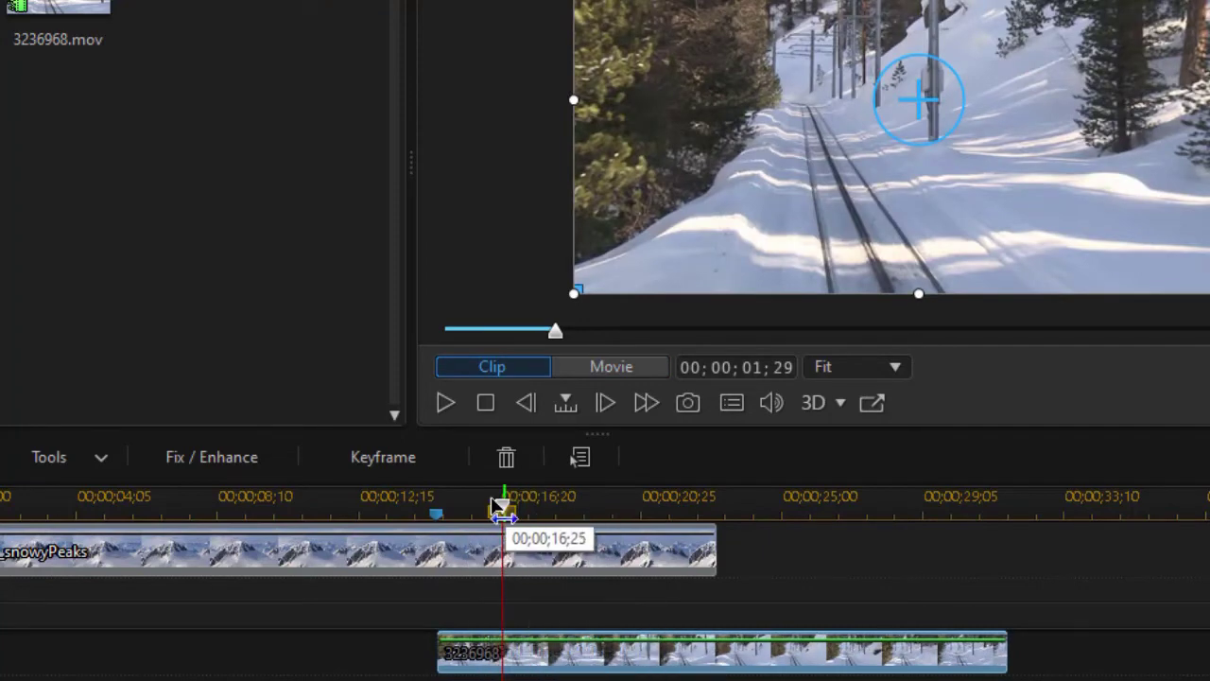
pyautogui.moveTo(501, 507); pyautogui.dragTo(137, 516)
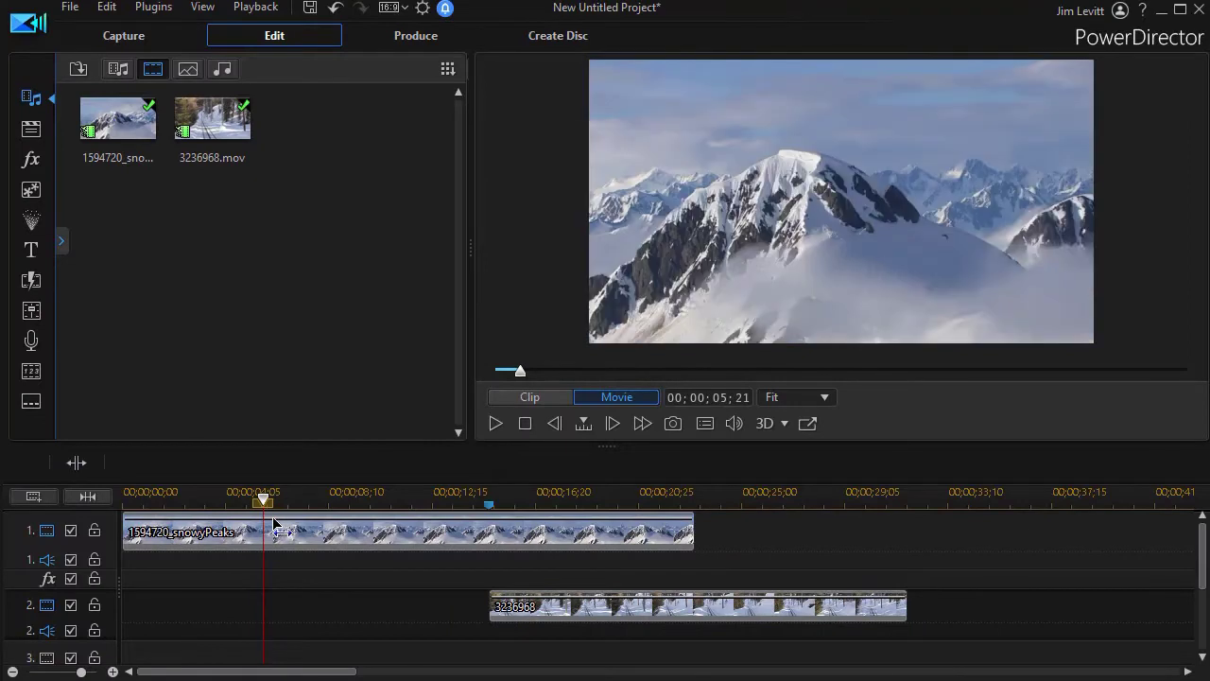
pyautogui.click(279, 529)
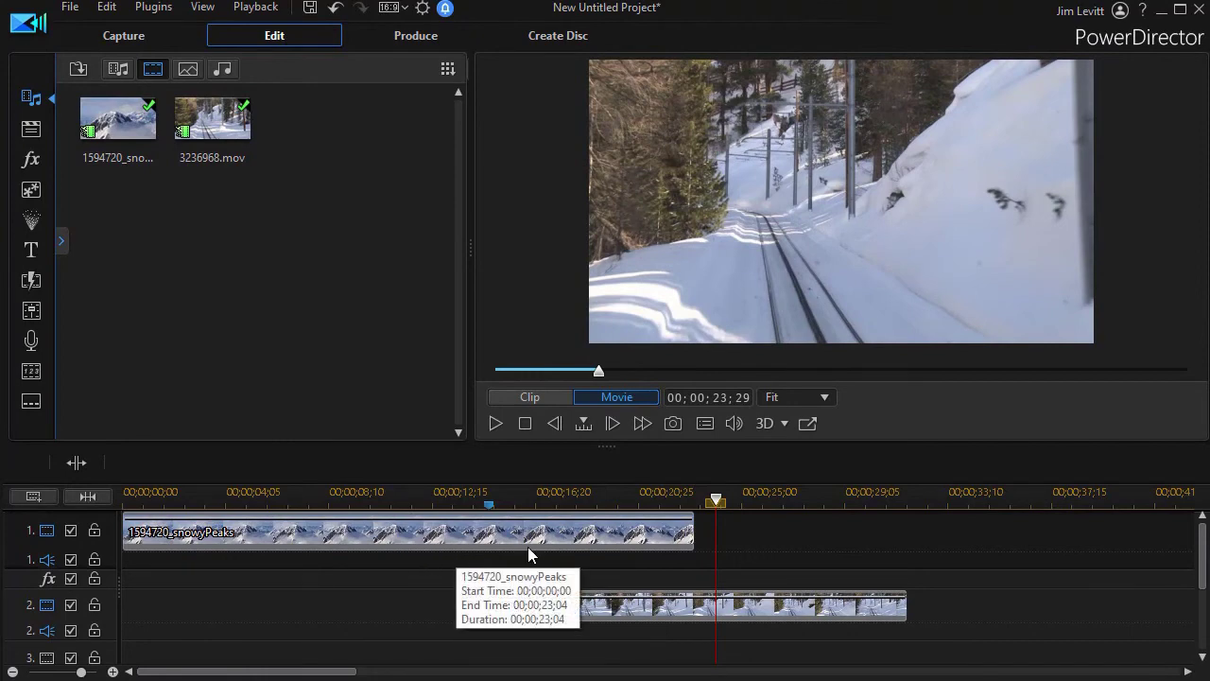
# Move clip 3236968 from track 2 onto track 1 with Overwrite, then play back to review.
pyautogui.click(580, 605)
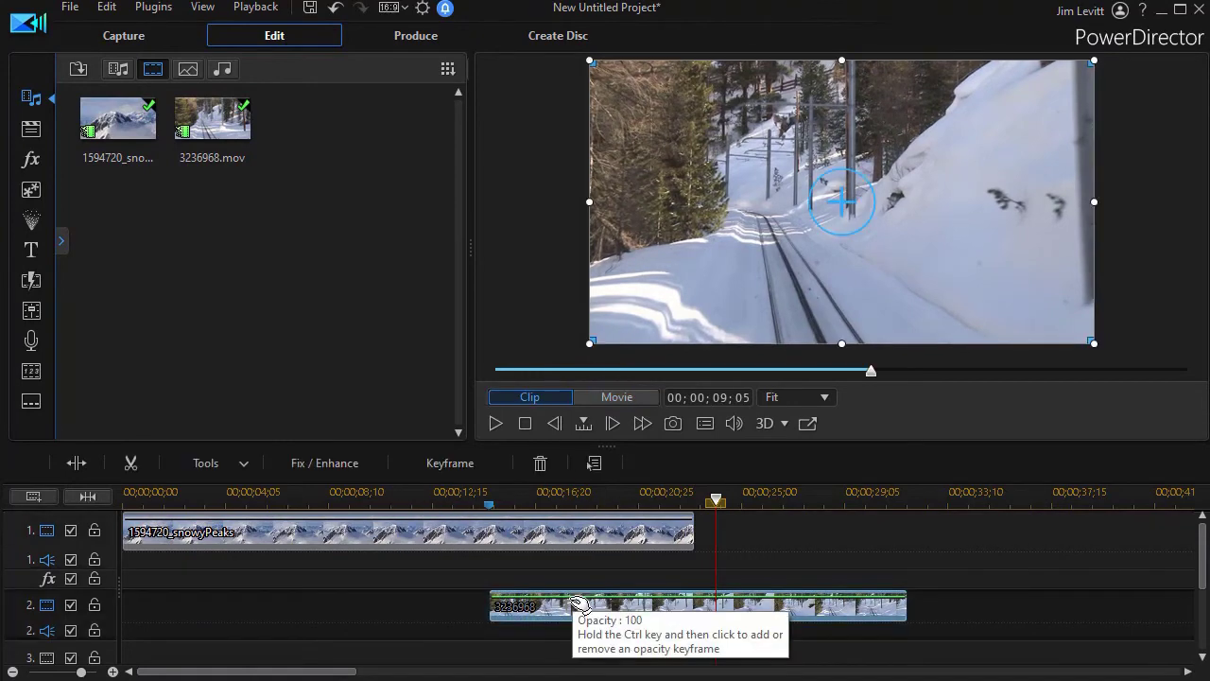
pyautogui.moveTo(581, 609); pyautogui.dragTo(577, 527)
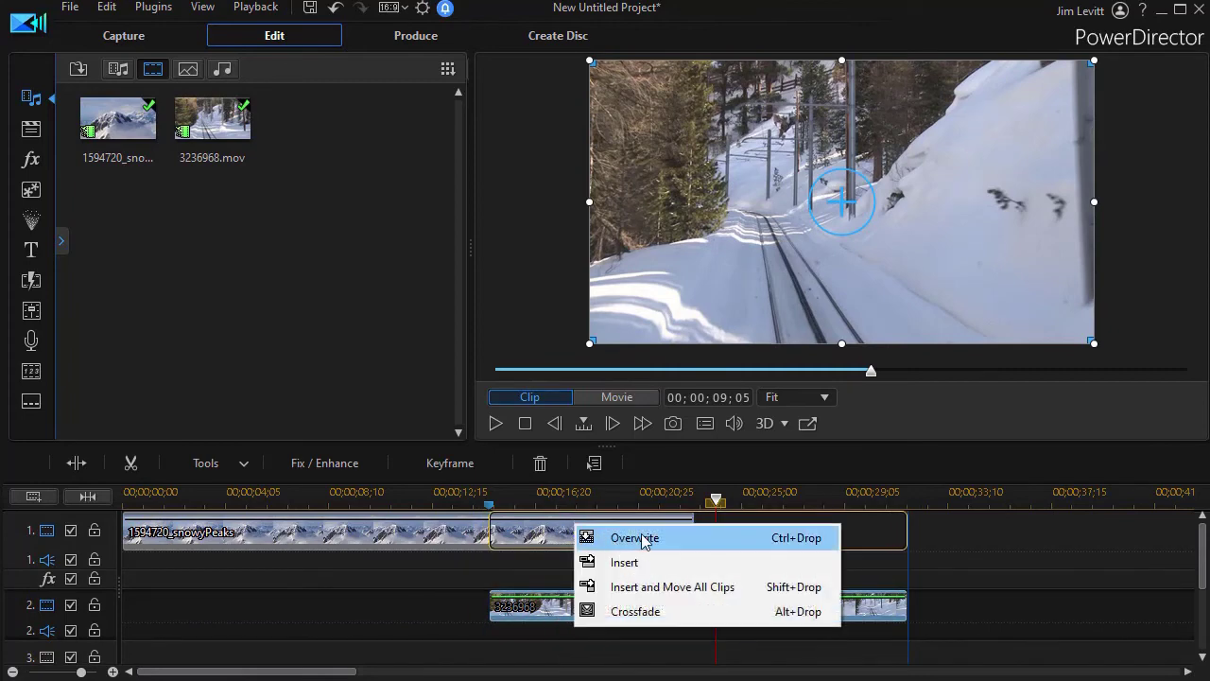
pyautogui.click(642, 538)
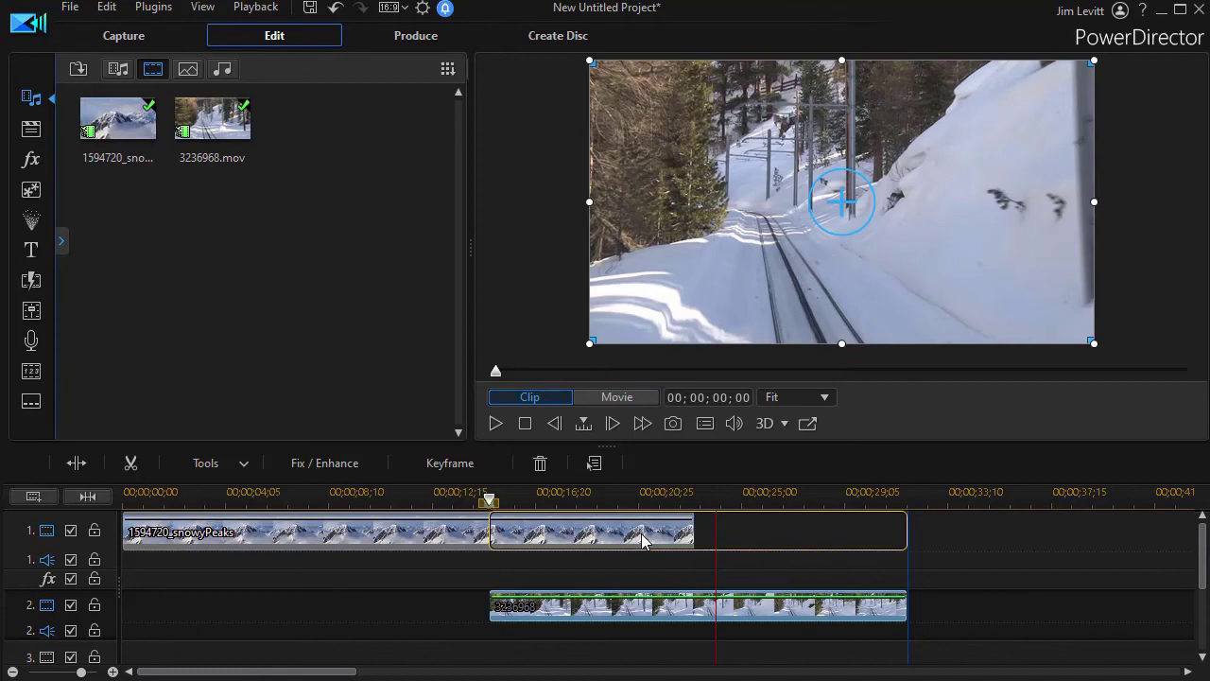
pyautogui.click(495, 423)
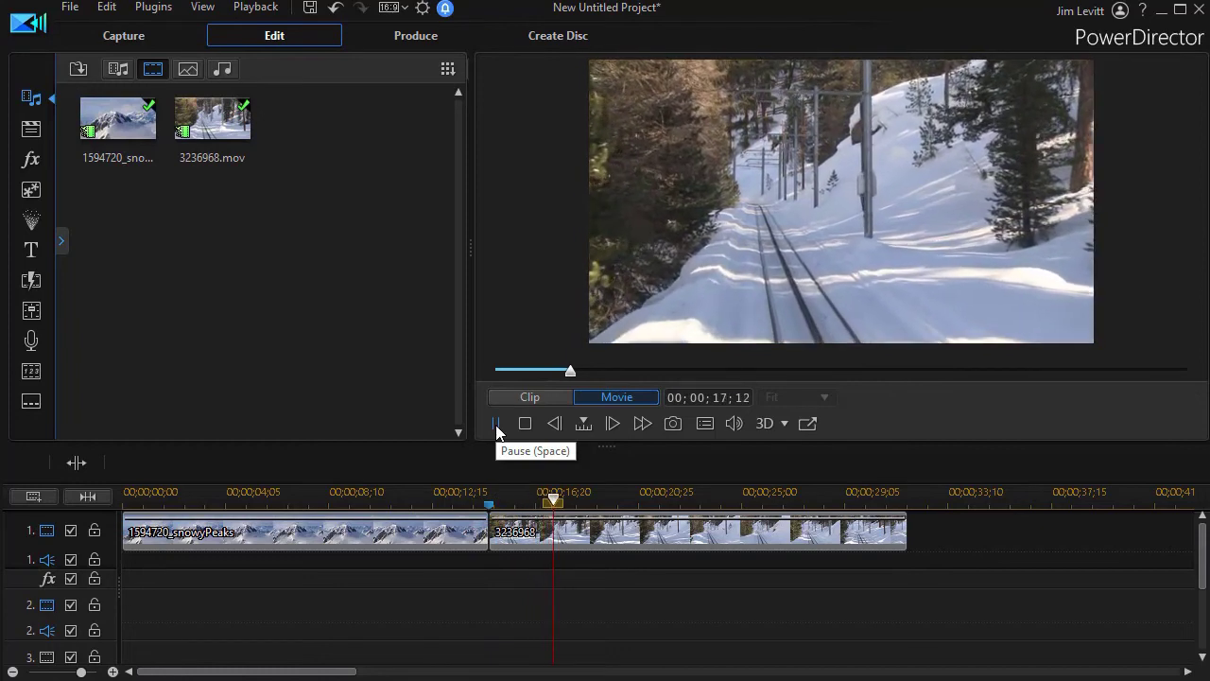
pyautogui.click(495, 423)
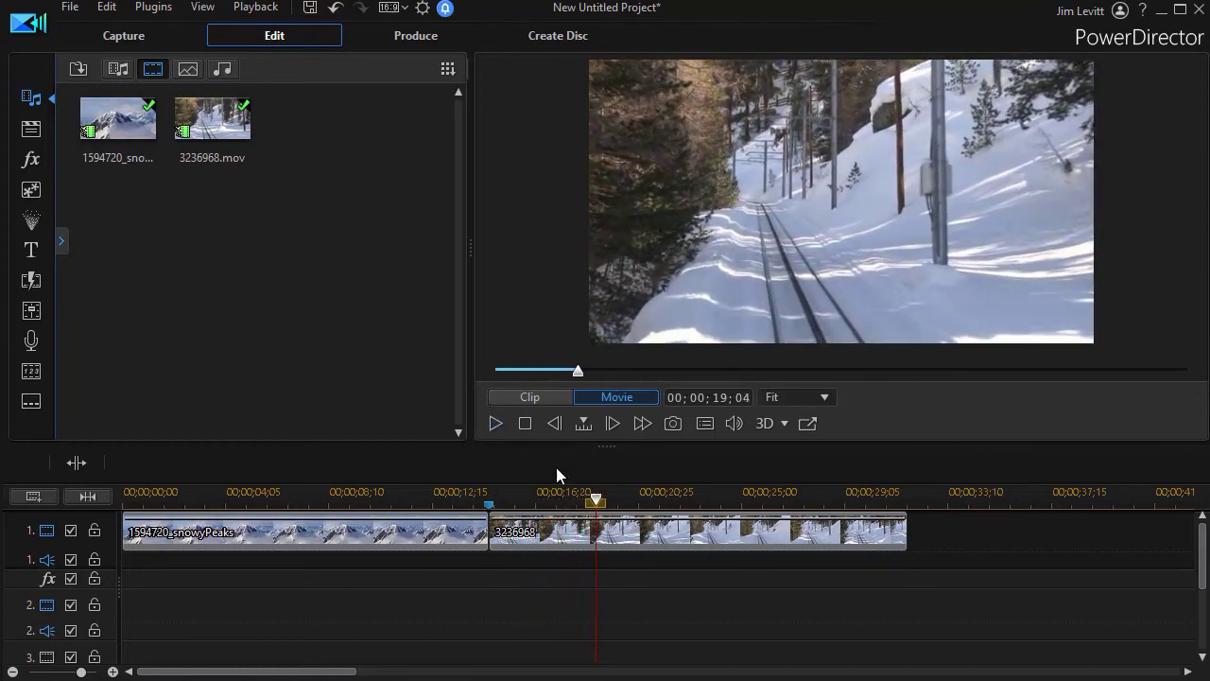